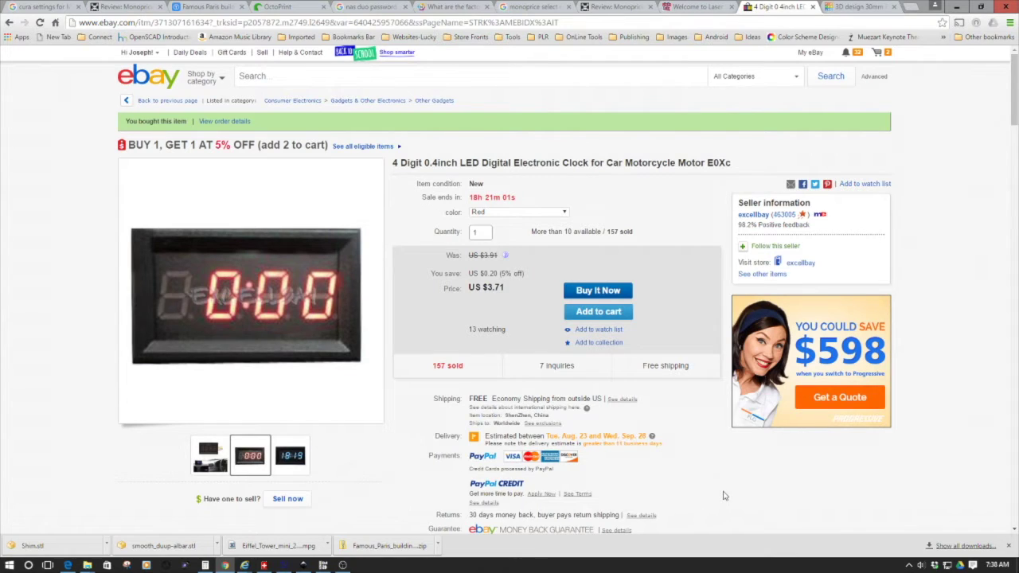
Launch the tabbed box maker extension from the Extensions menu.
mouse_move(209, 443)
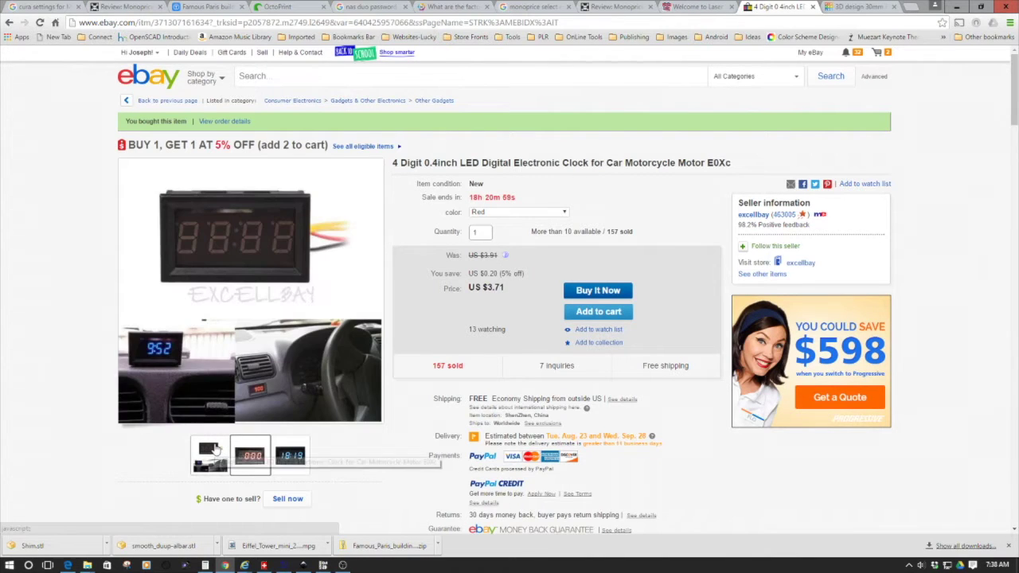
mouse_move(285, 455)
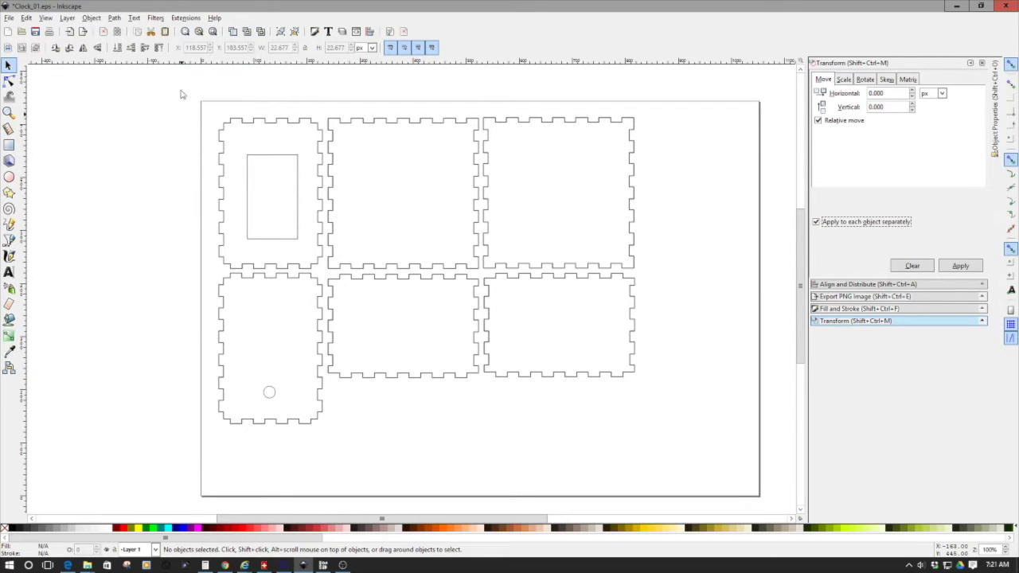
left_click(182, 19)
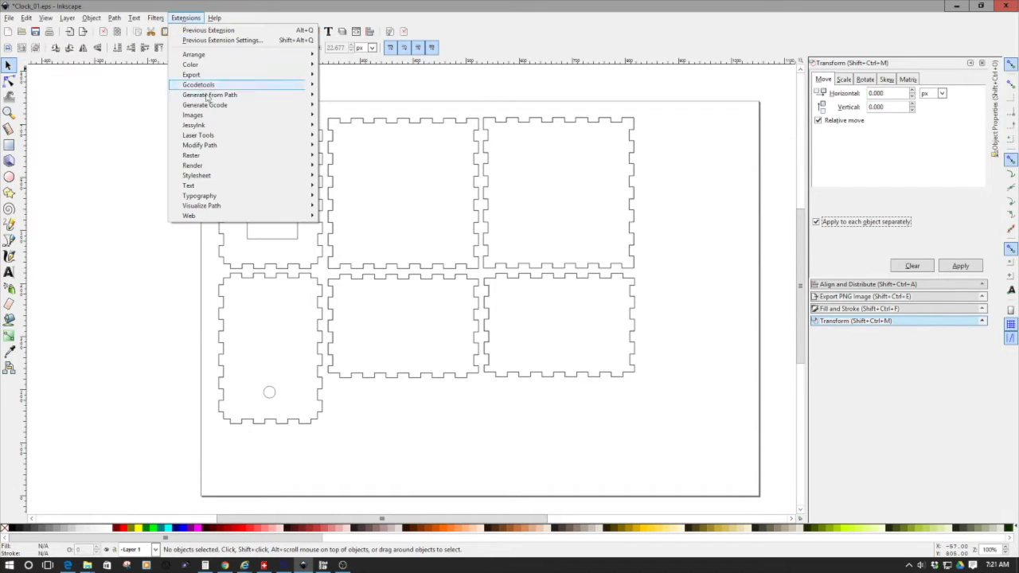
mouse_move(224, 137)
left_click(352, 137)
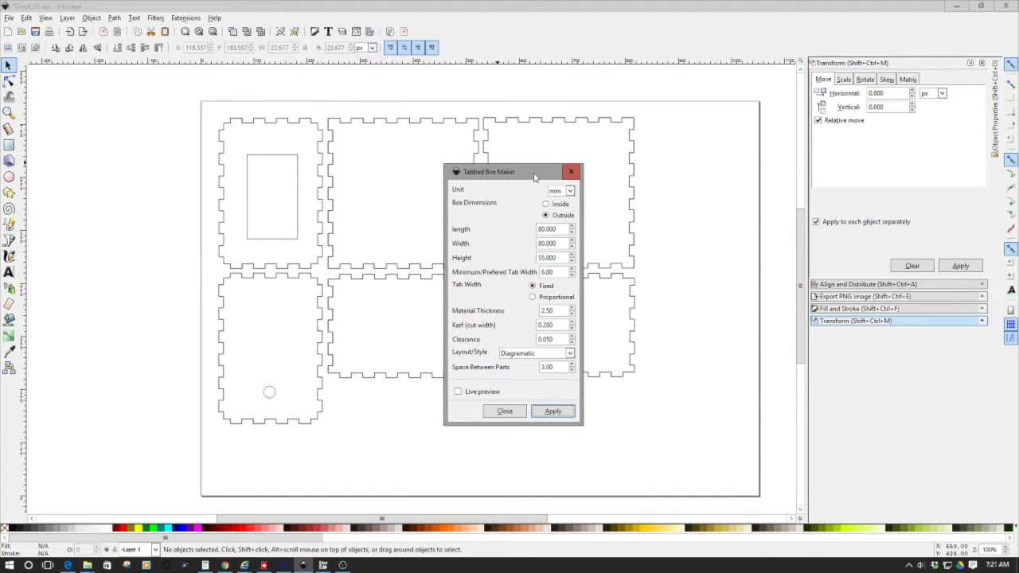
Review the Kerf, Clearance and Space Between Parts values, then close the box maker without generating.
left_click_drag(535, 177, 468, 131)
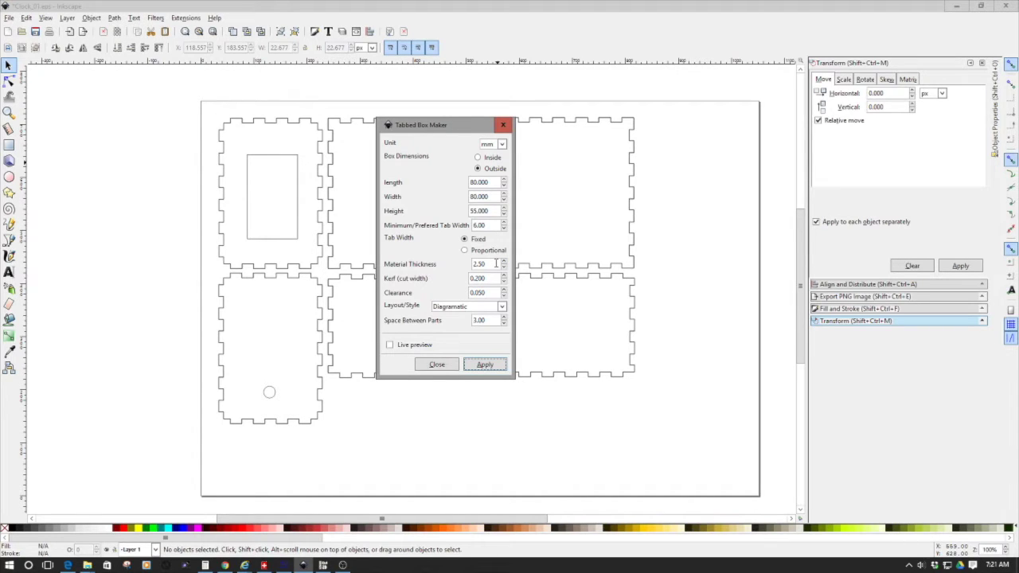
left_click_drag(492, 277, 471, 278)
left_click_drag(496, 293, 462, 288)
left_click(480, 320)
left_click_drag(481, 320, 471, 320)
left_click(447, 364)
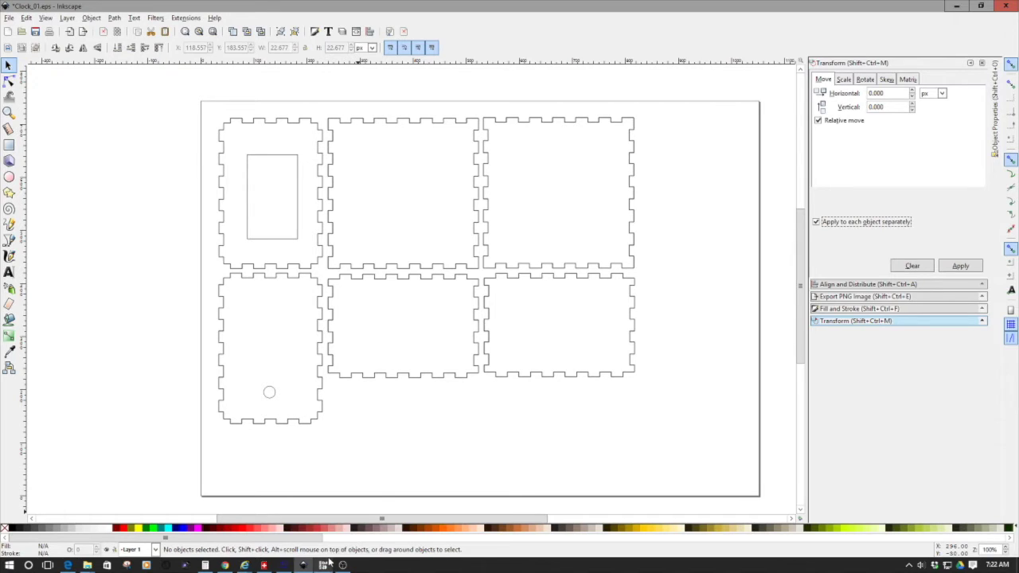
mouse_move(329, 562)
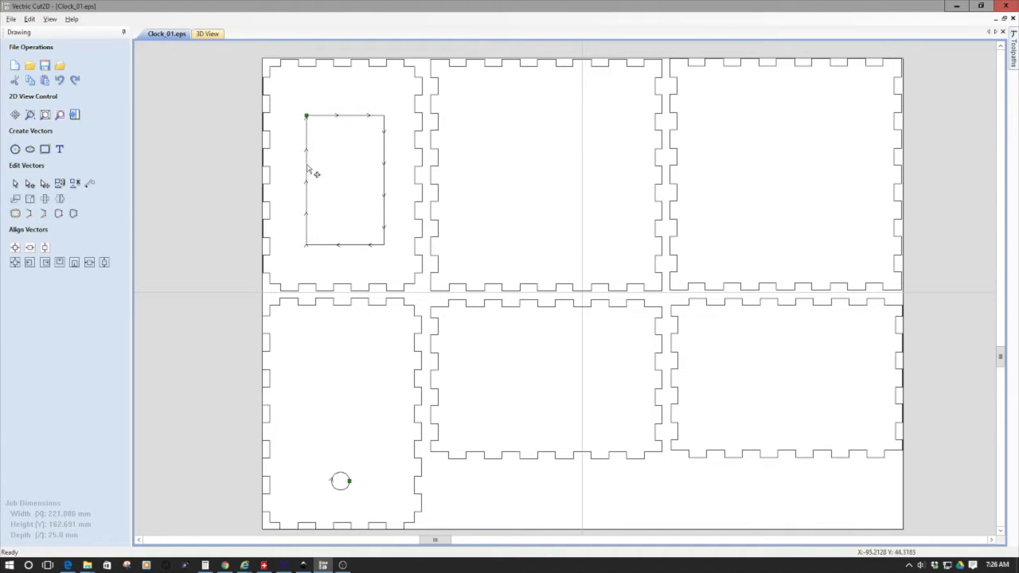
Select the top-left panel's left, top, right and bottom edge vectors together.
left_click(1014, 39)
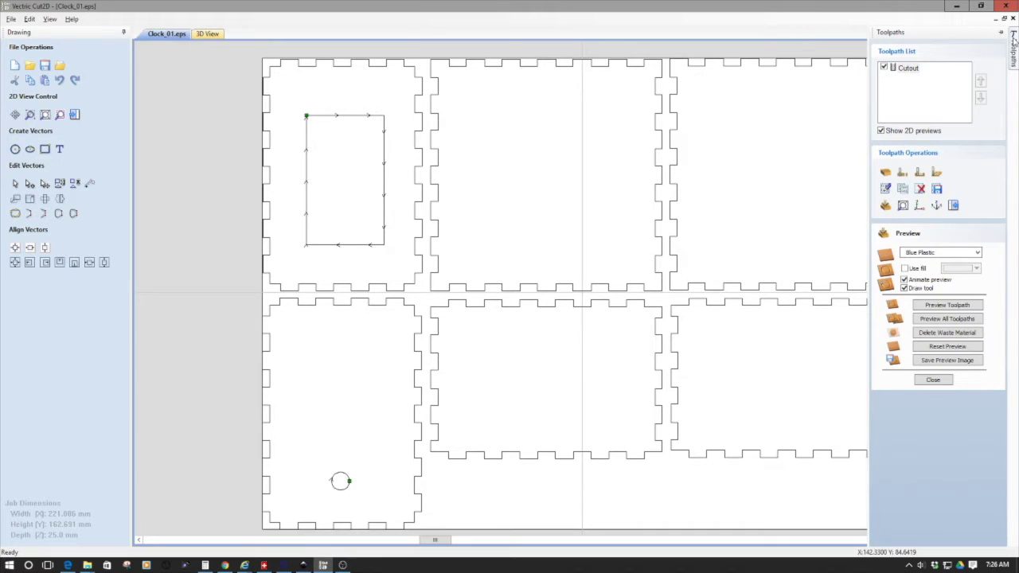
left_click(268, 219)
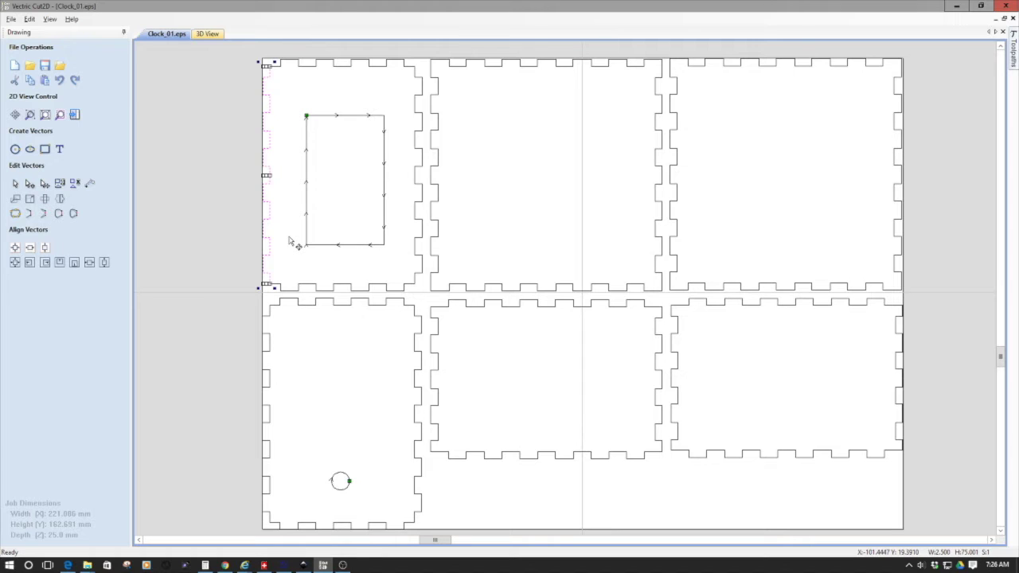
left_click(312, 285)
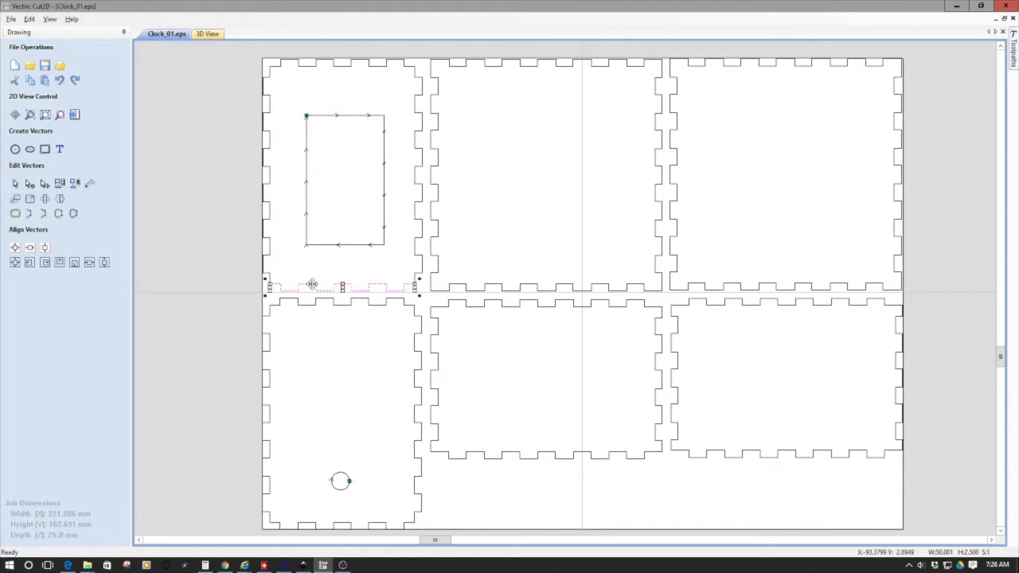
left_click(269, 248)
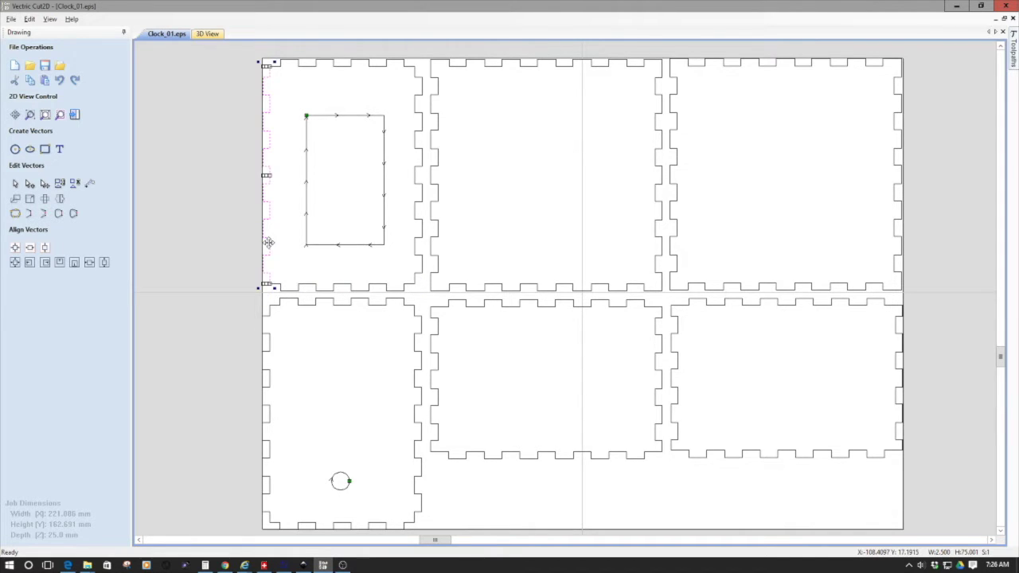
left_click(298, 63, "shift")
left_click(417, 101, "shift")
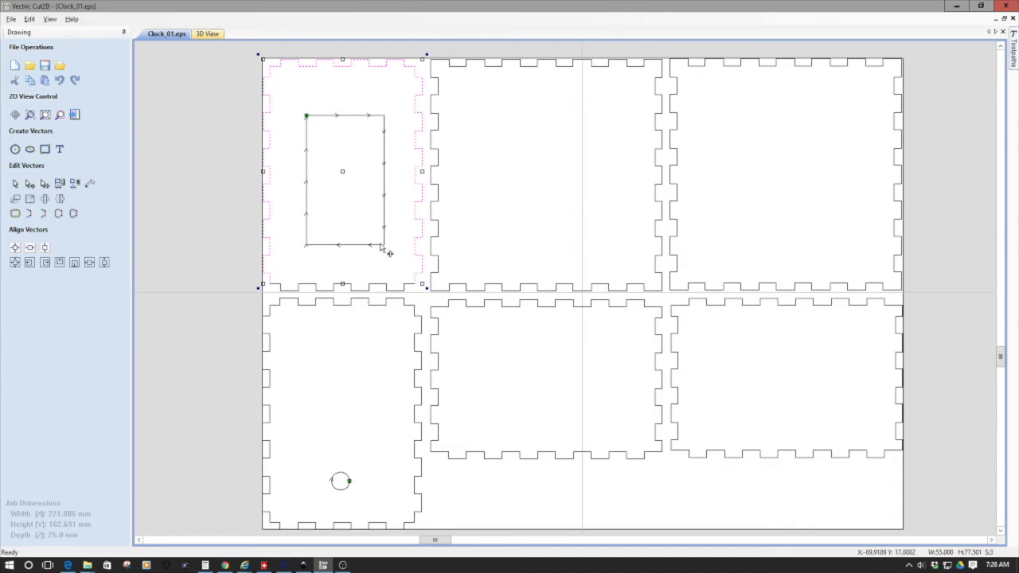
left_click(379, 288, "shift")
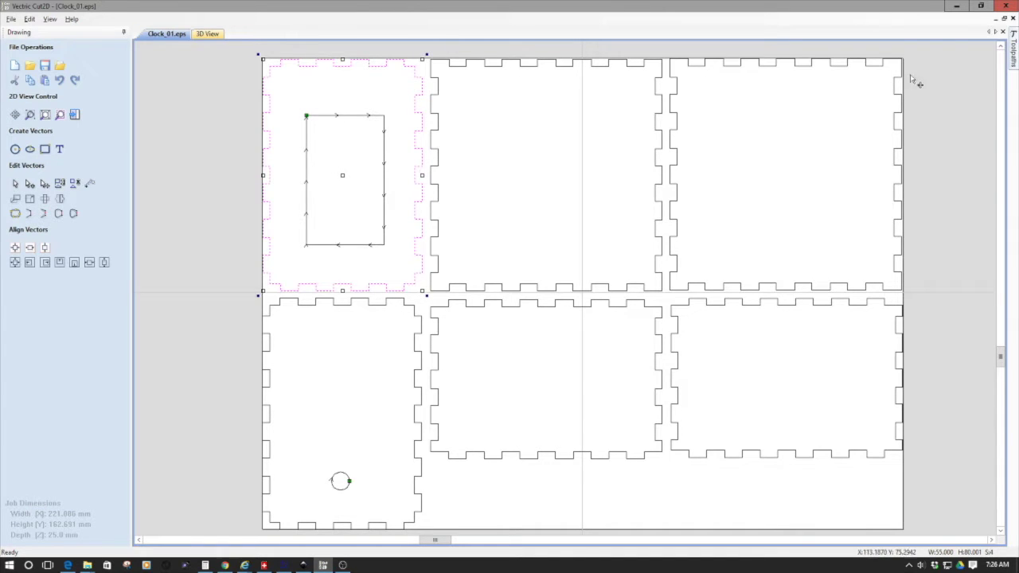
Create and calculate a 2D profile toolpath named Box1 for the top-left panel.
left_click(1013, 58)
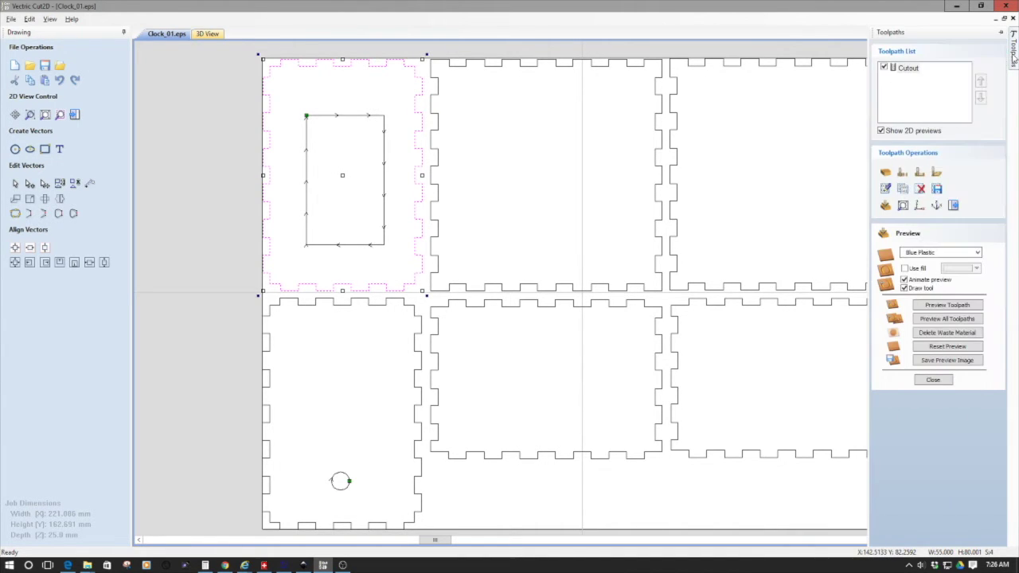
left_click(902, 174)
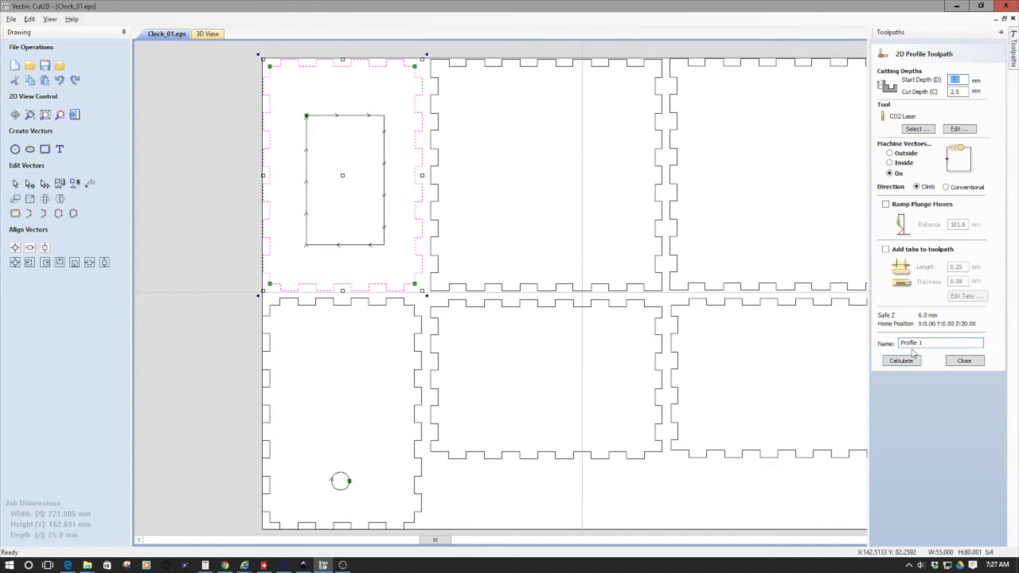
left_click_drag(932, 341, 874, 344)
type("Box1")
left_click(900, 360)
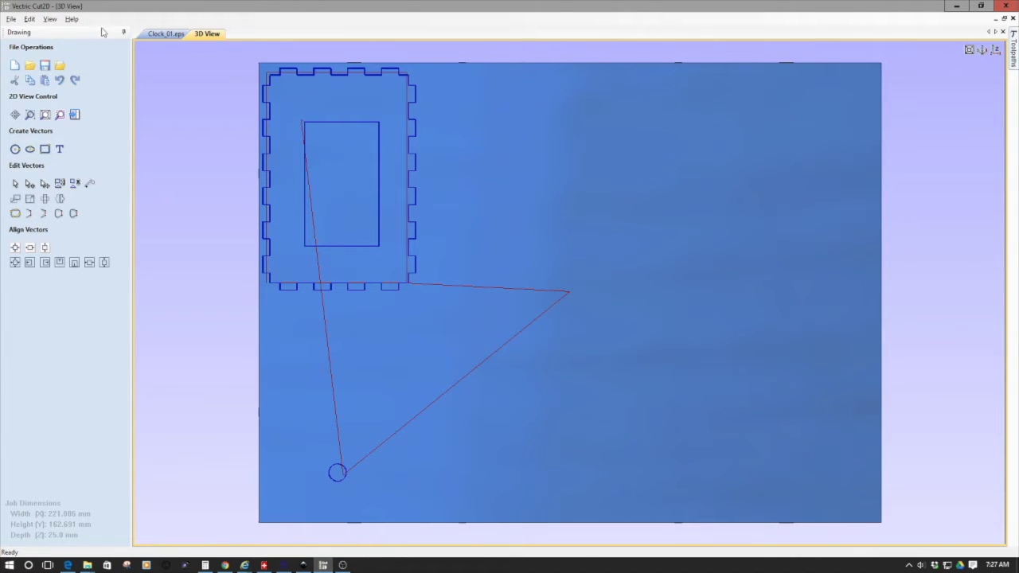
left_click(165, 33)
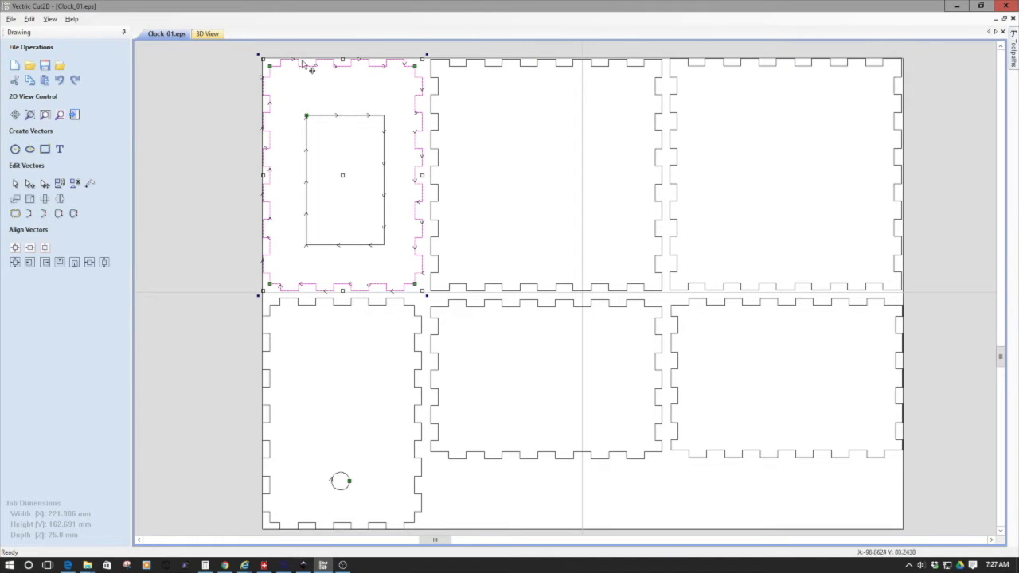
mouse_move(1014, 62)
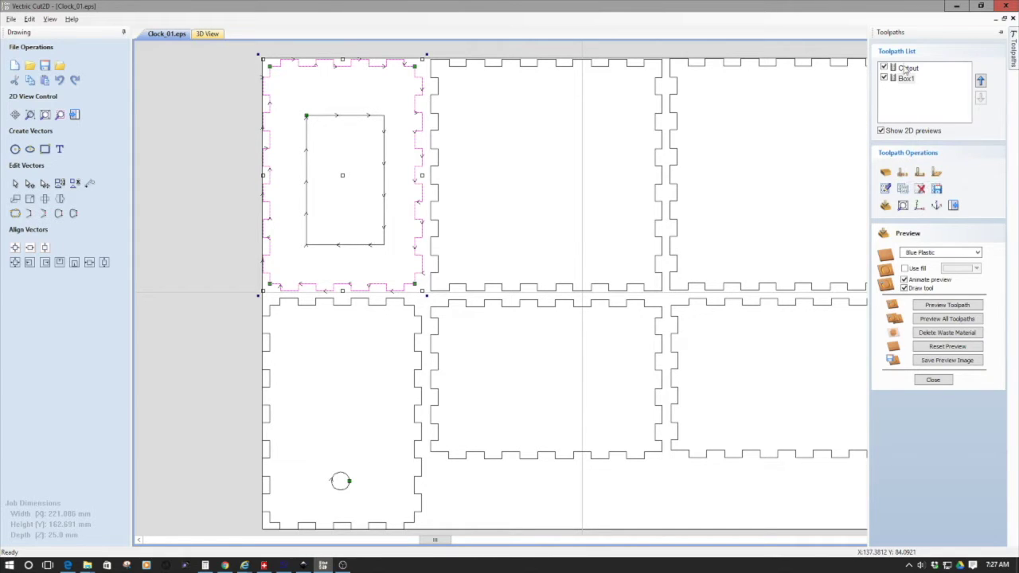
Clear the selection, then select the top-middle panel's left, top, right and bottom edges.
left_click(440, 207)
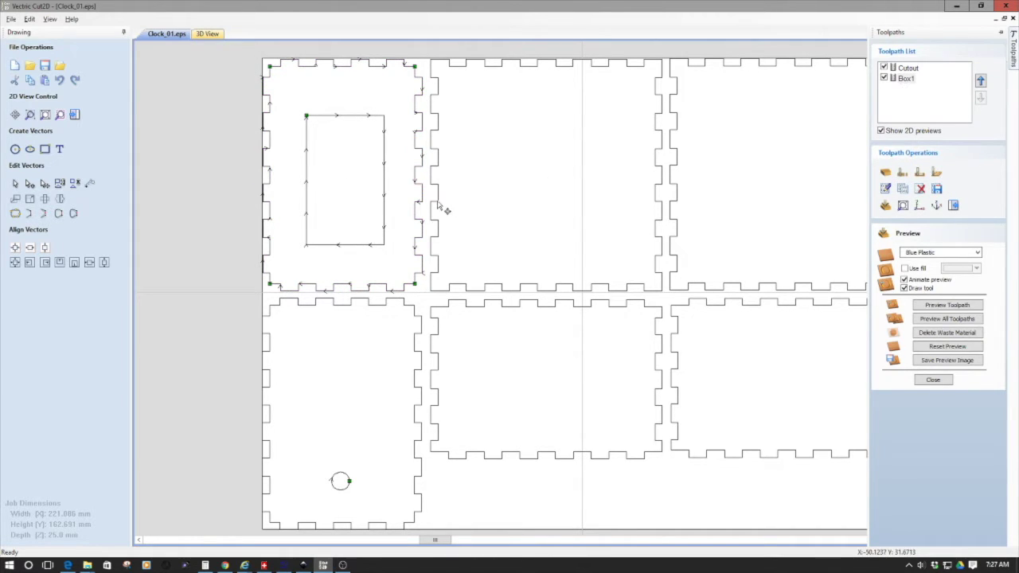
left_click(437, 201)
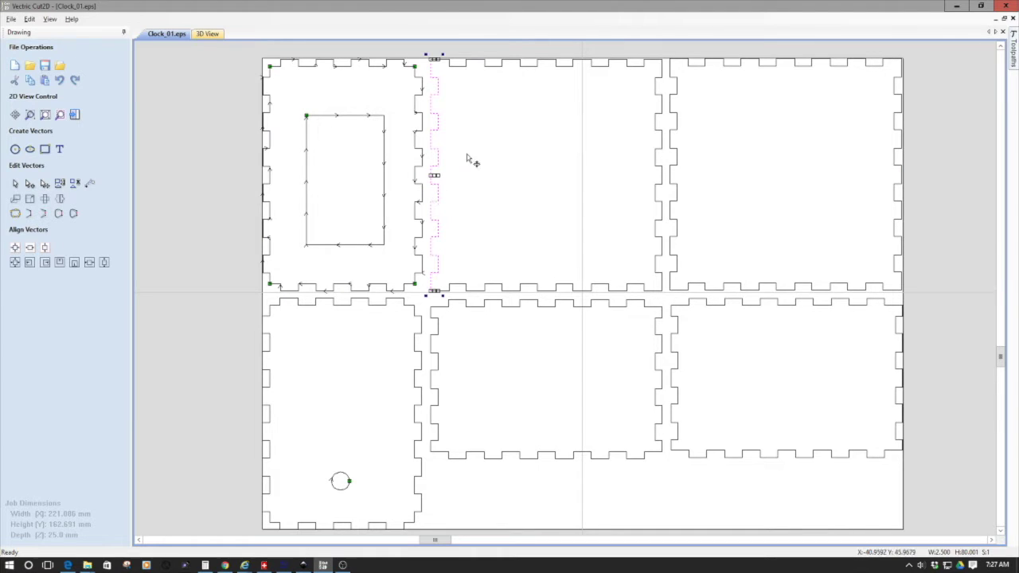
left_click(498, 64, "shift")
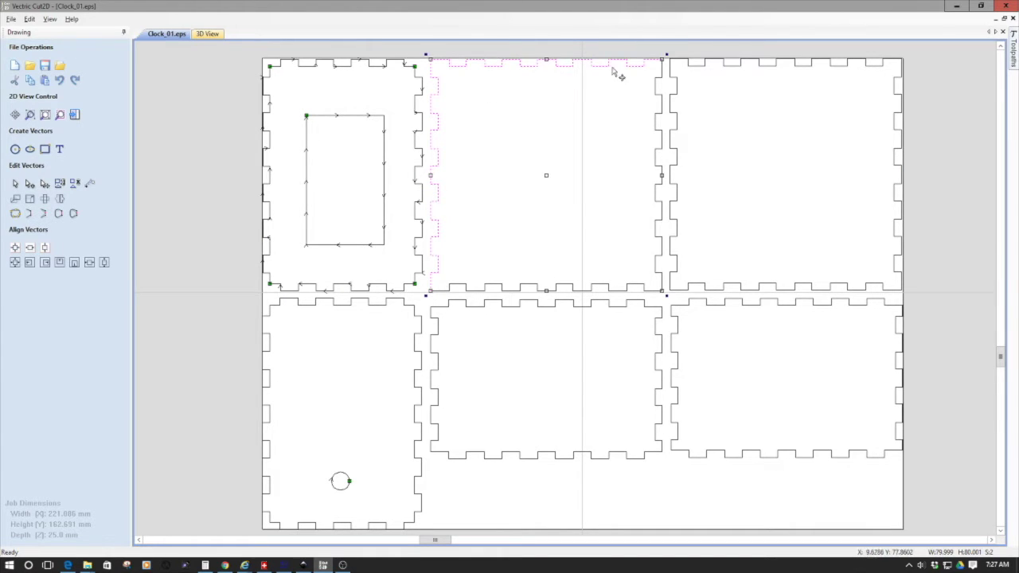
left_click(654, 94, "shift")
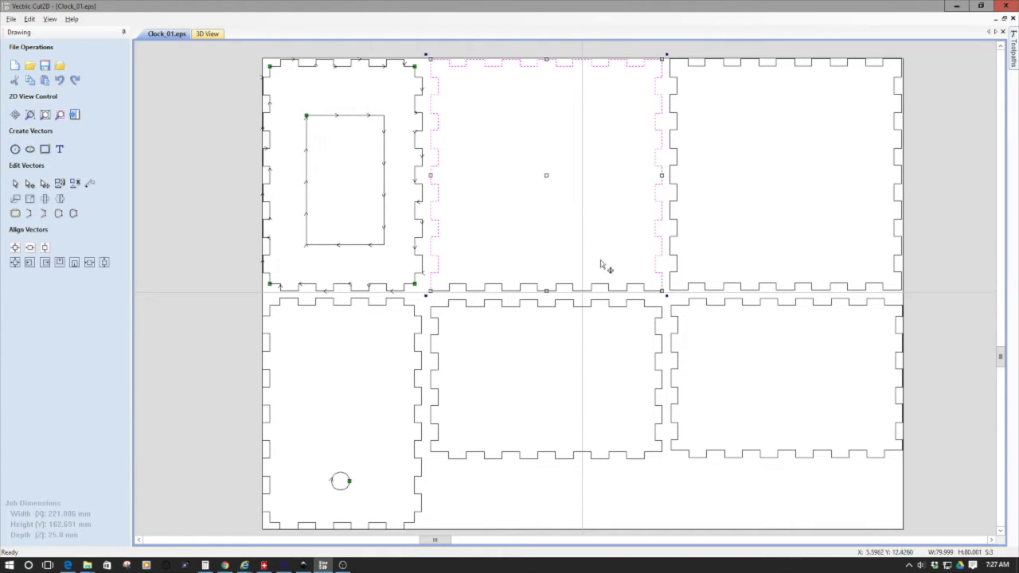
left_click(606, 284, "shift")
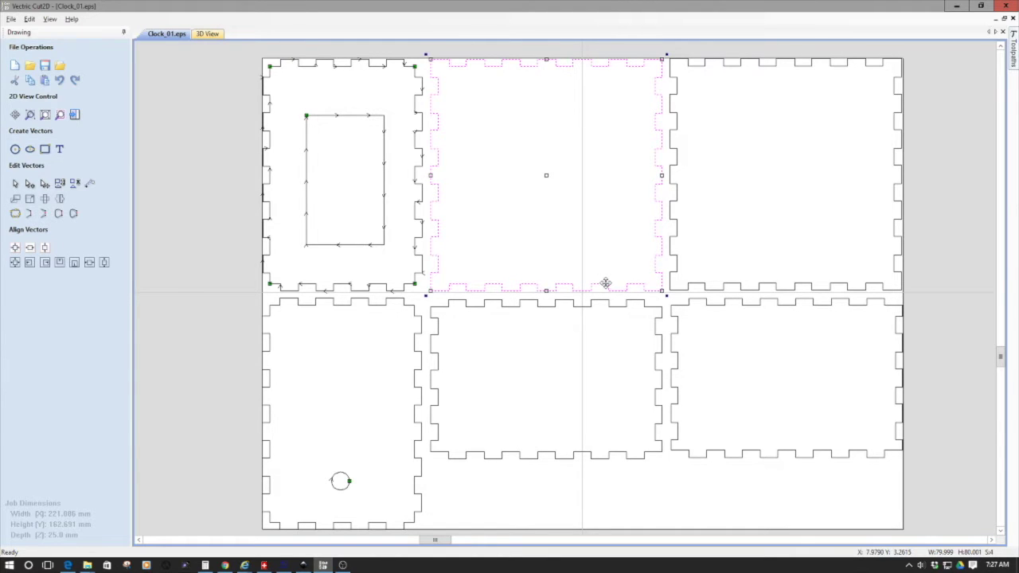
mouse_move(1013, 44)
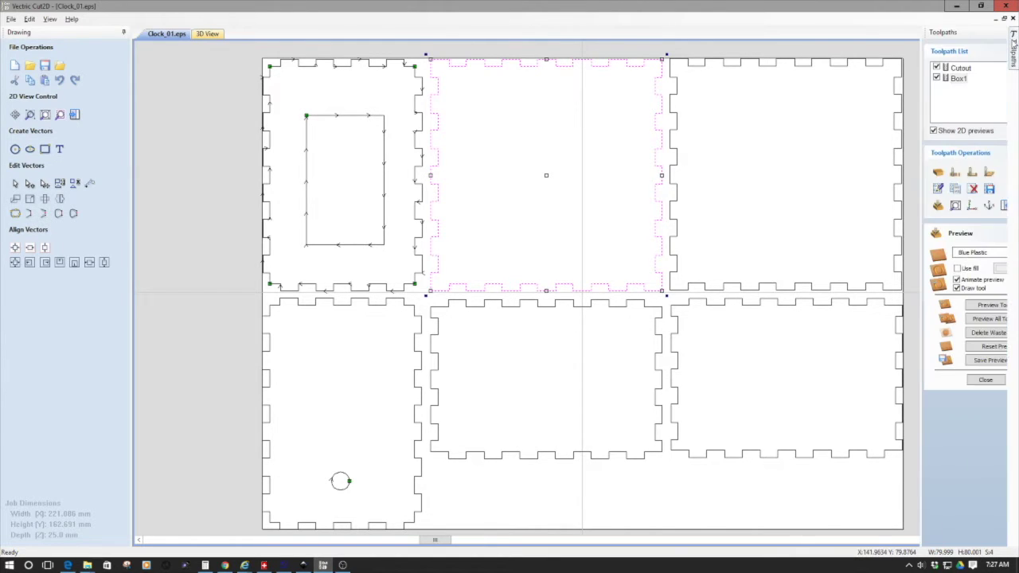
Start a 2D profile toolpath for the middle panel and open the CO2 Laser tool settings.
left_click(902, 172)
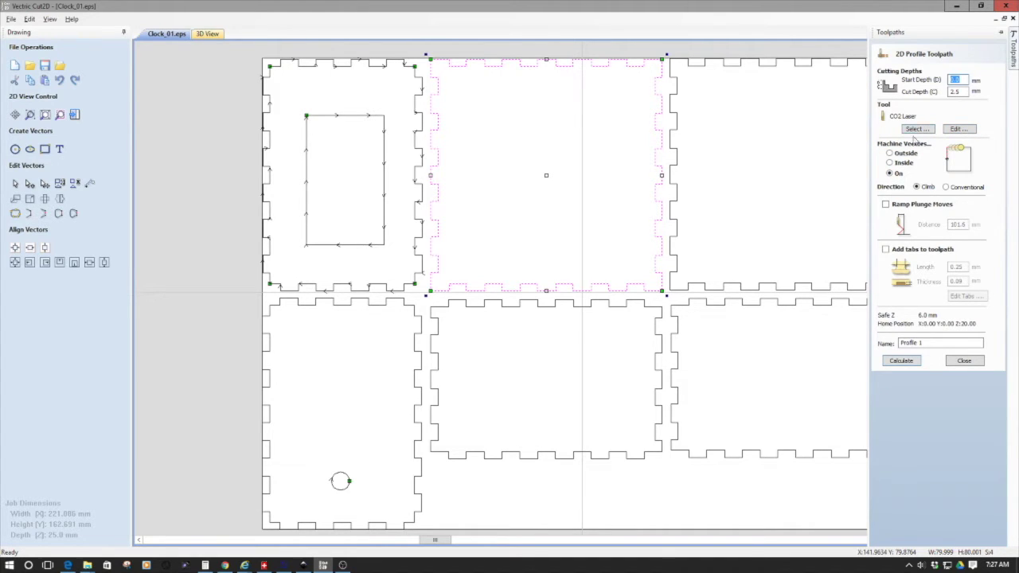
left_click(959, 130)
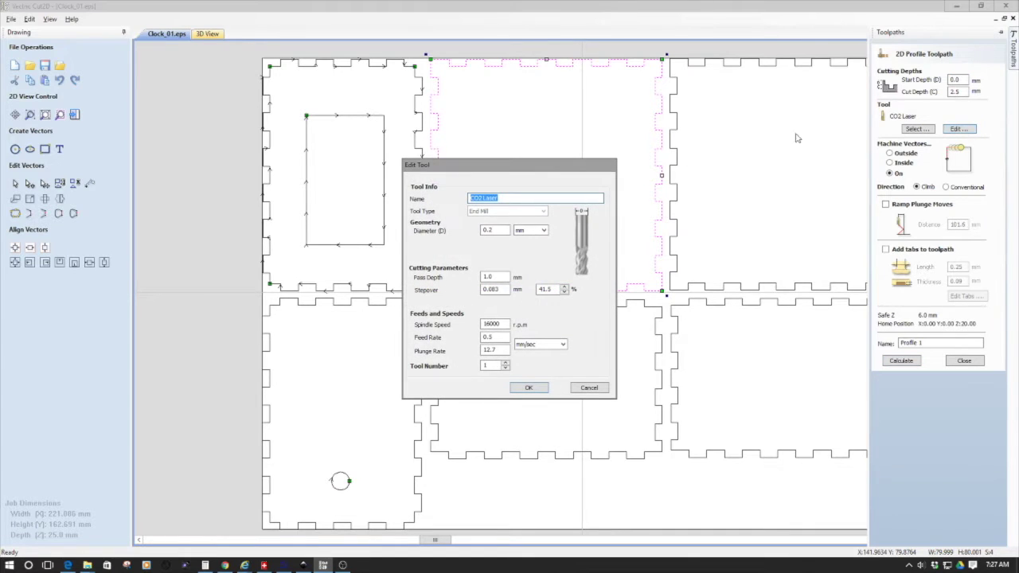
left_click_drag(565, 171, 480, 97)
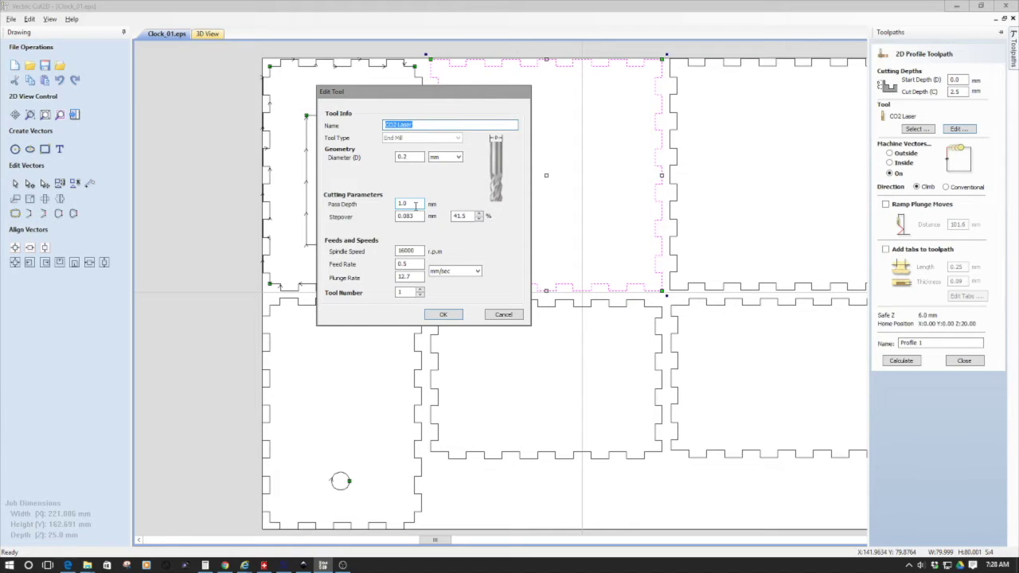
double_click(415, 264)
Accept the CO2 Laser tool settings and calculate the middle panel's Profile 1 toolpath.
left_click(444, 314)
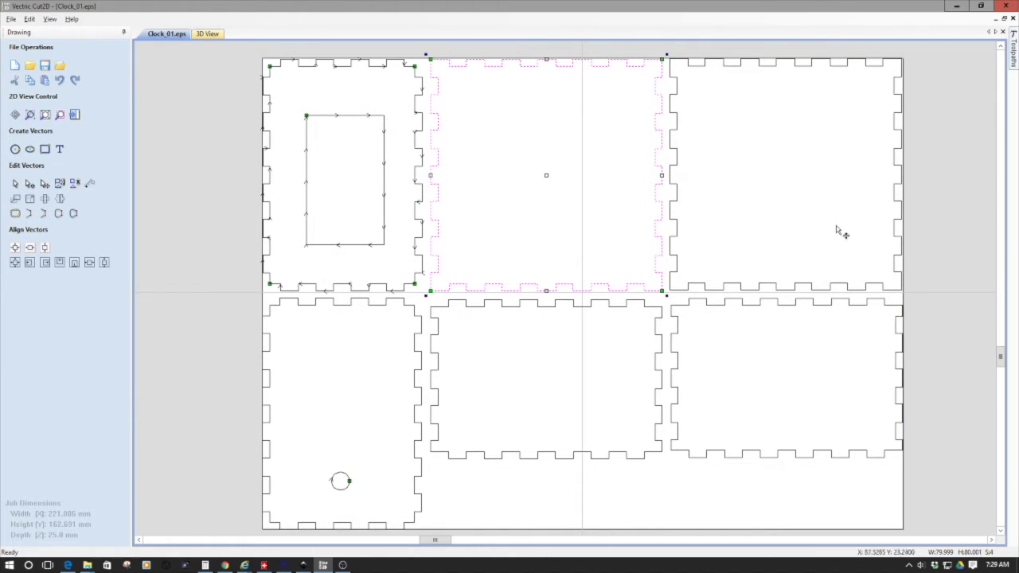
mouse_move(1012, 58)
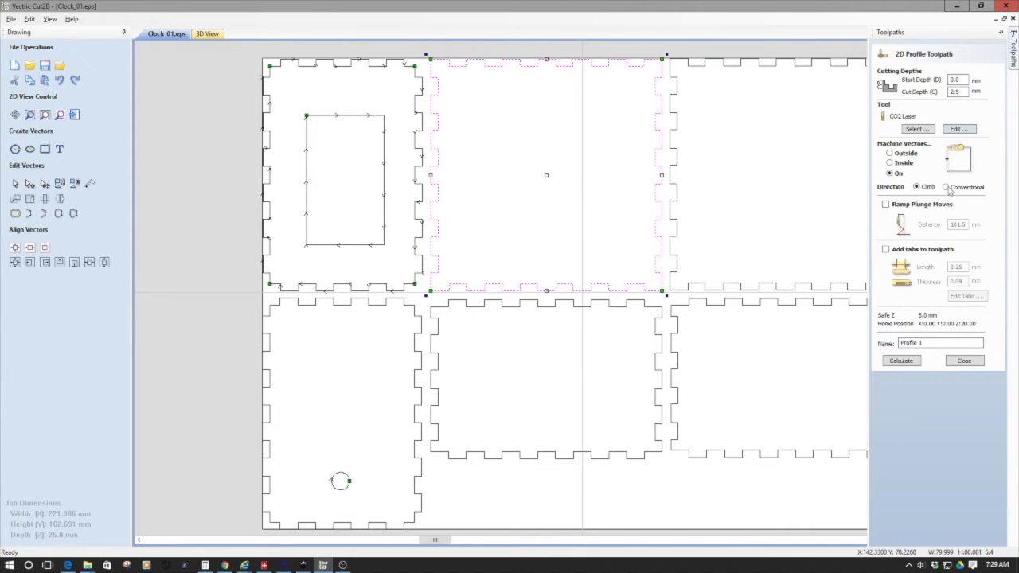
left_click(901, 361)
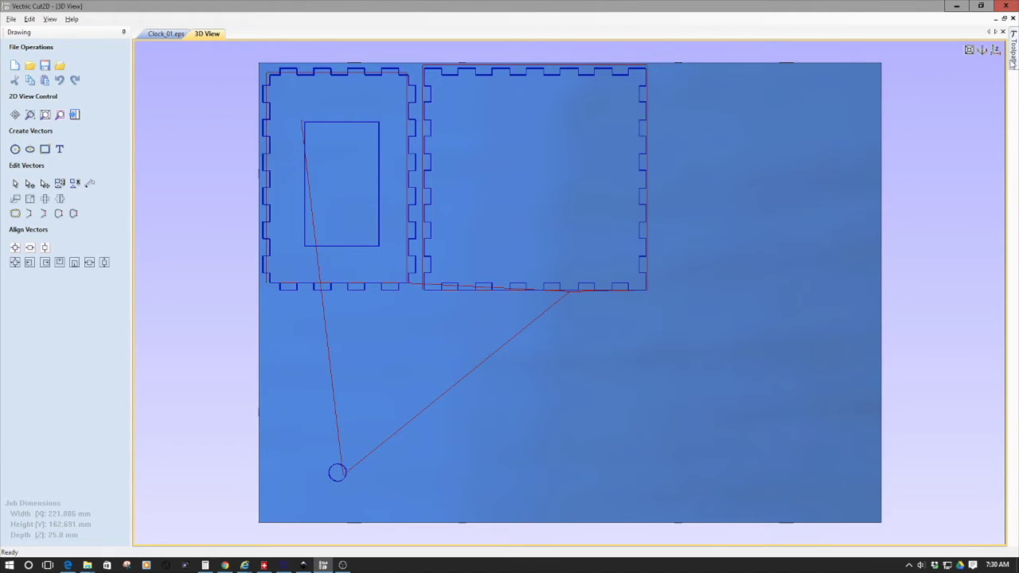
Open Save Toolpaths for Cutout, Box1 and Profile 1 with the CO2 Laser (mm) post processor.
mouse_move(1013, 64)
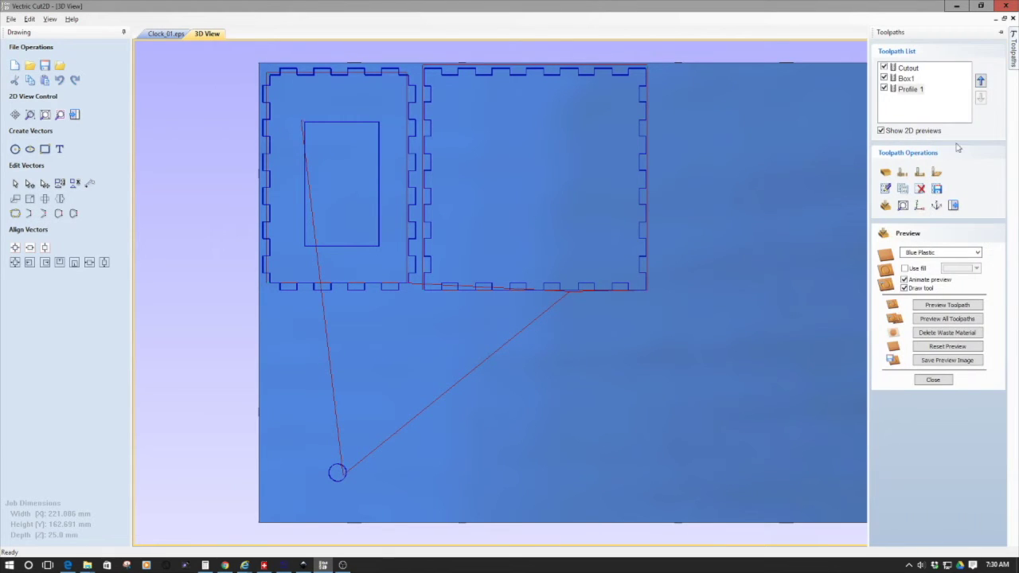
left_click(937, 189)
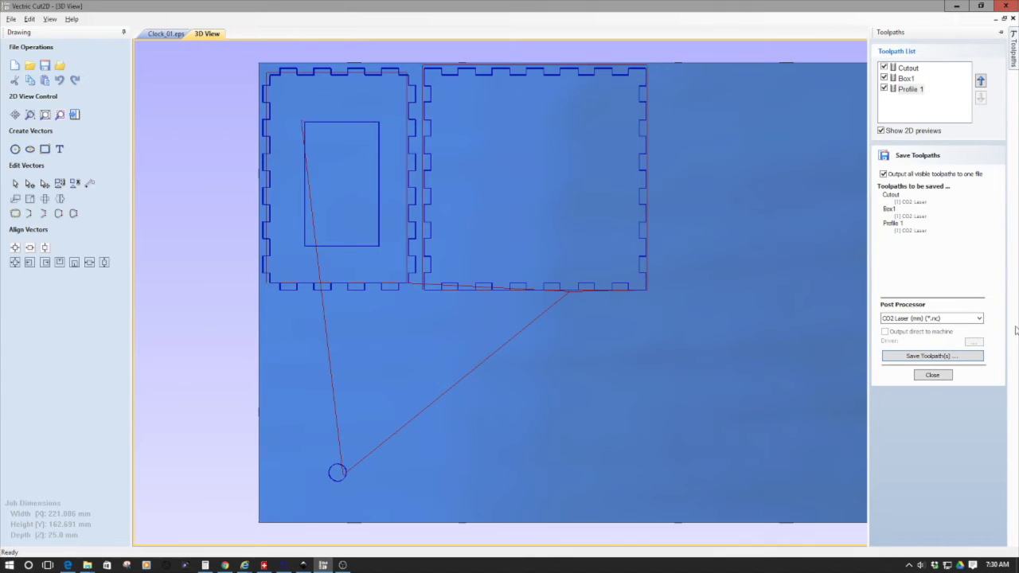